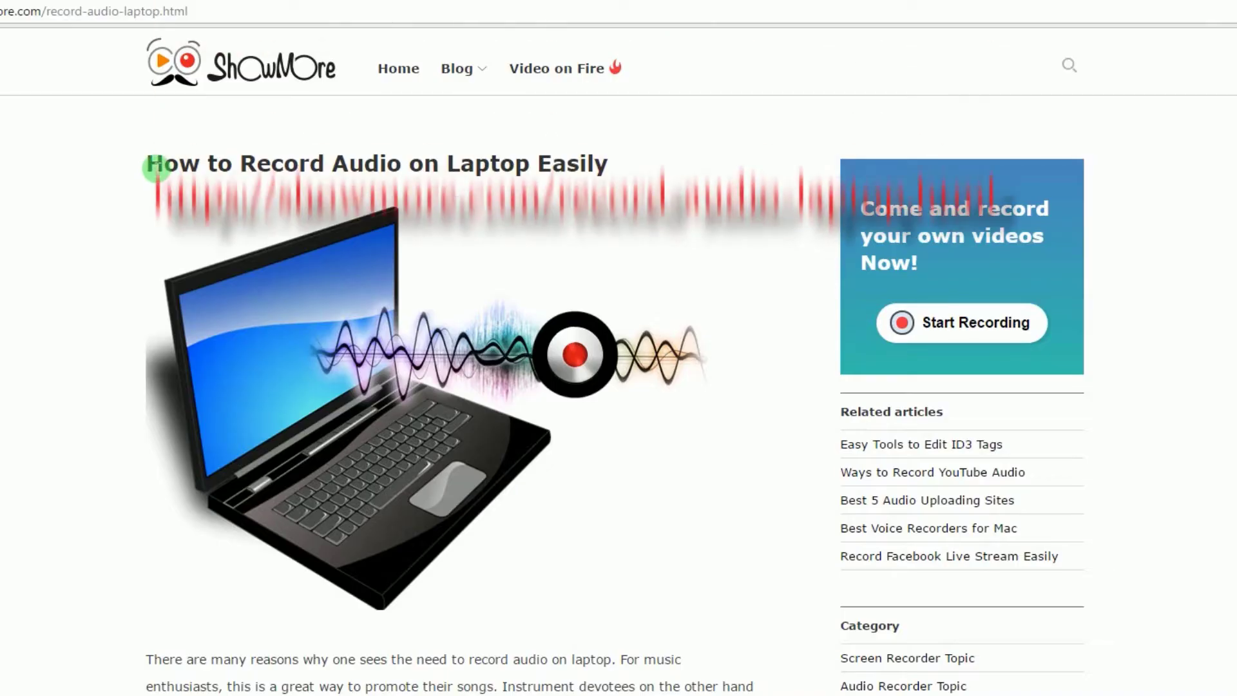
Step: Highlight the title of the 'How to Record Audio on Laptop Easily' article
{"action": "left_click_drag", "start_coordinate": [147, 164], "coordinate": [641, 172]}
{"action": "scroll", "coordinate": [695, 238], "scroll_direction": "down", "scroll_amount": 5}
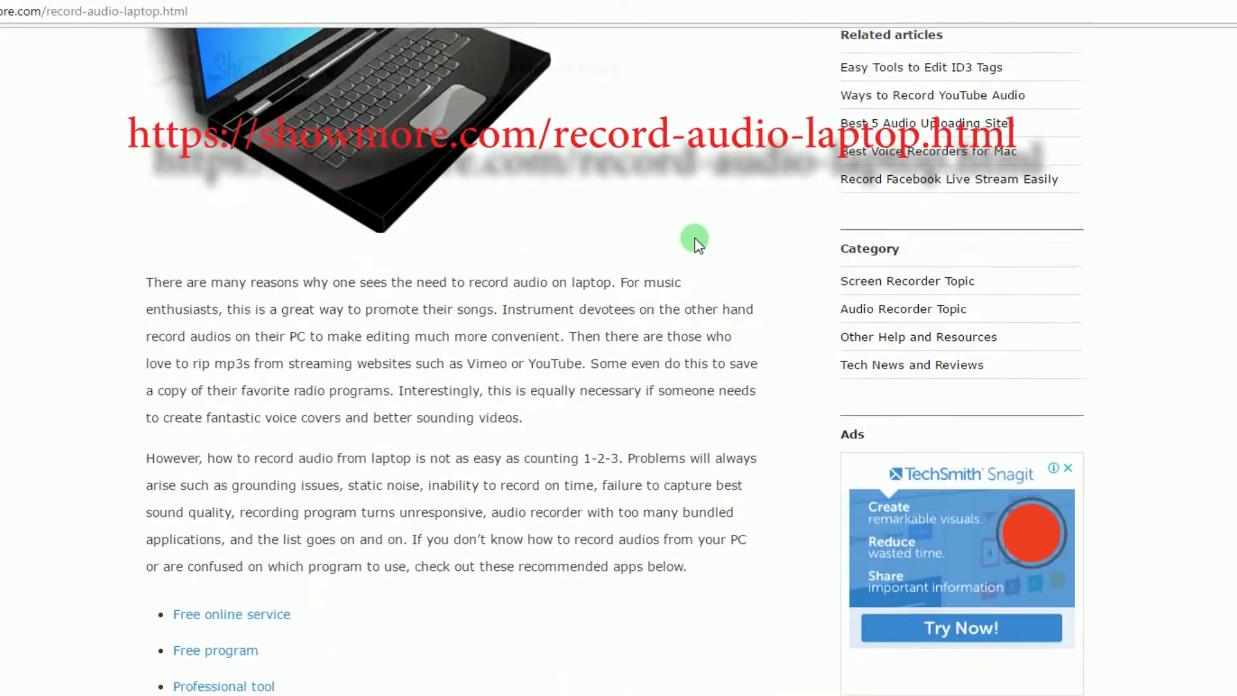
{"action": "scroll", "coordinate": [695, 238], "scroll_direction": "down", "scroll_amount": 5}
{"action": "left_click_drag", "start_coordinate": [195, 299], "coordinate": [516, 297]}
{"action": "scroll", "coordinate": [580, 309], "scroll_direction": "down", "scroll_amount": 4}
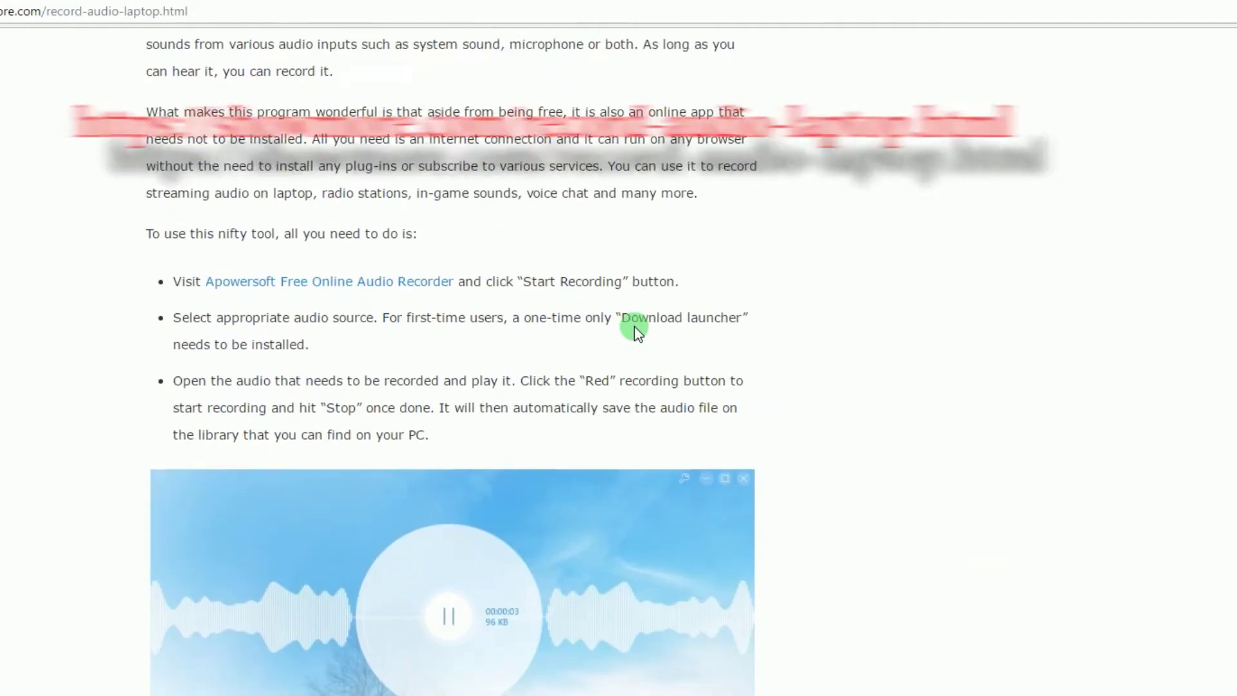
Step: Open the Free Online Audio Recorder page, run the Apowersoft Online Launcher, and check the sound-source options
{"action": "left_click", "coordinate": [339, 277]}
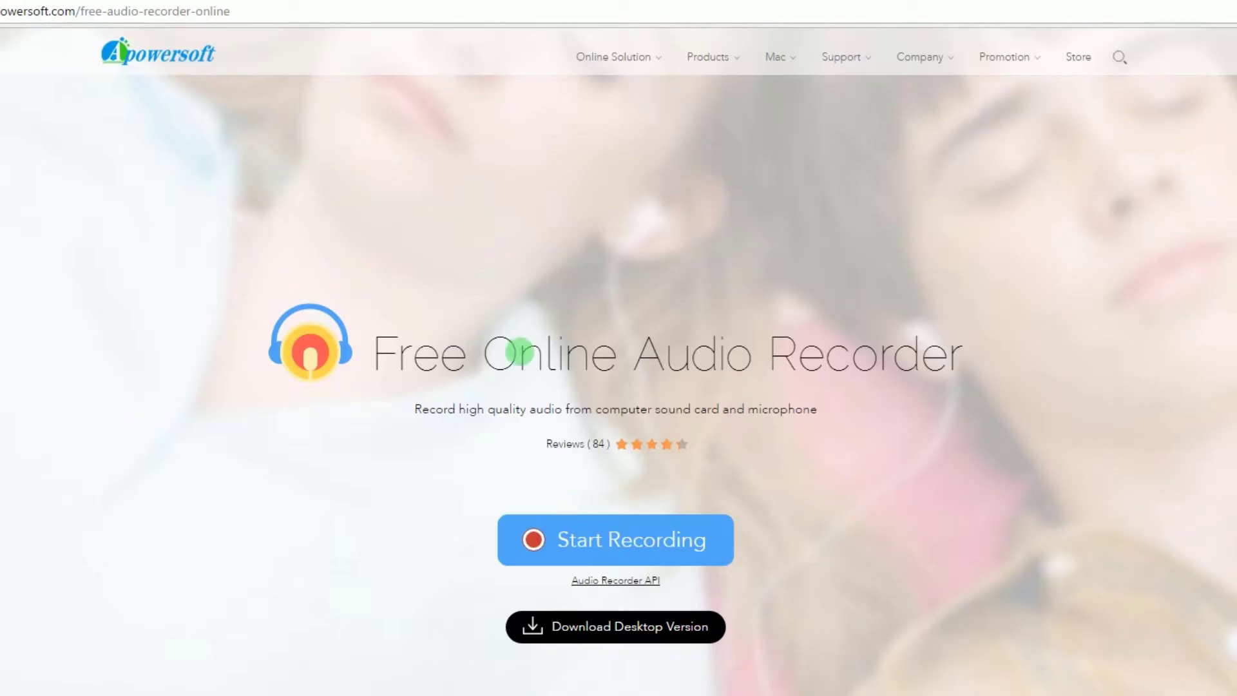
{"action": "left_click_drag", "start_coordinate": [377, 360], "coordinate": [1072, 367]}
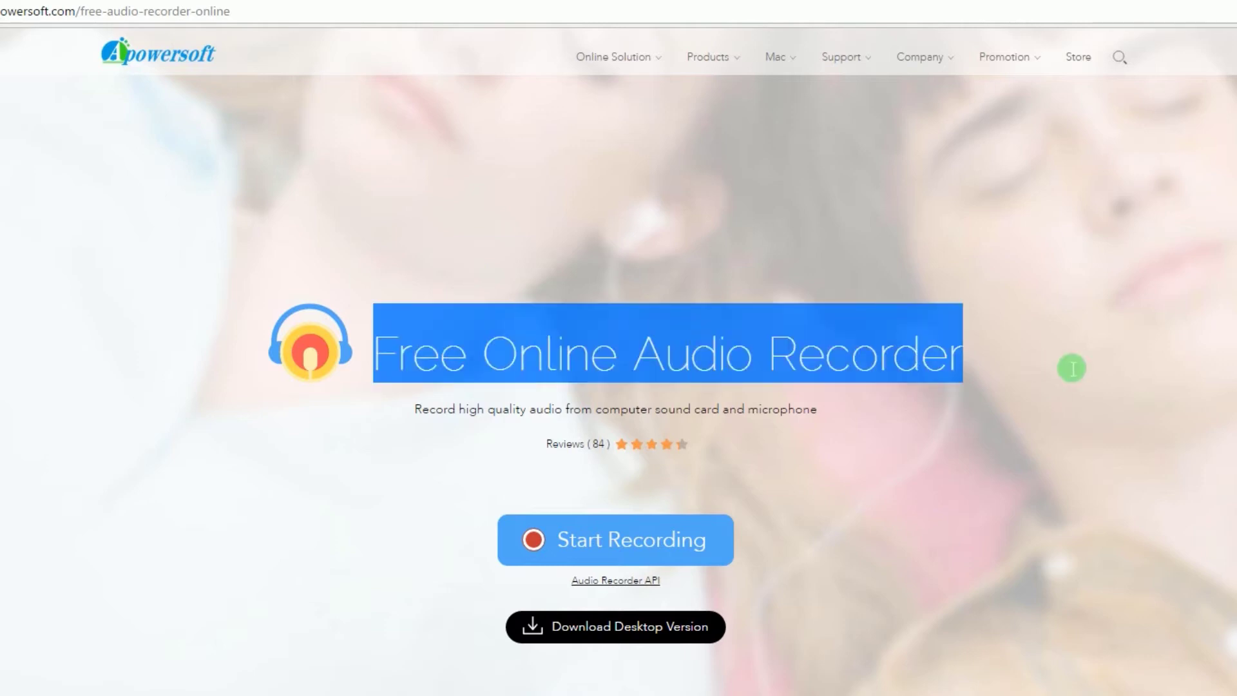
{"action": "left_click", "coordinate": [618, 543]}
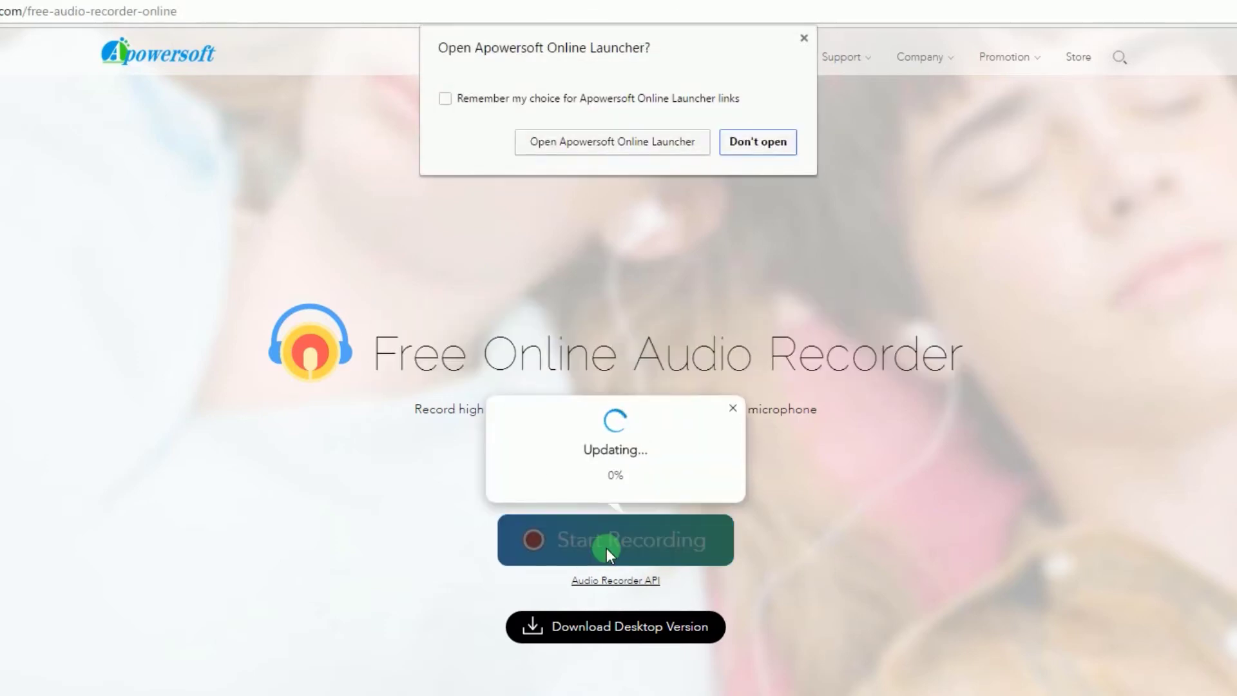
{"action": "left_click", "coordinate": [611, 147]}
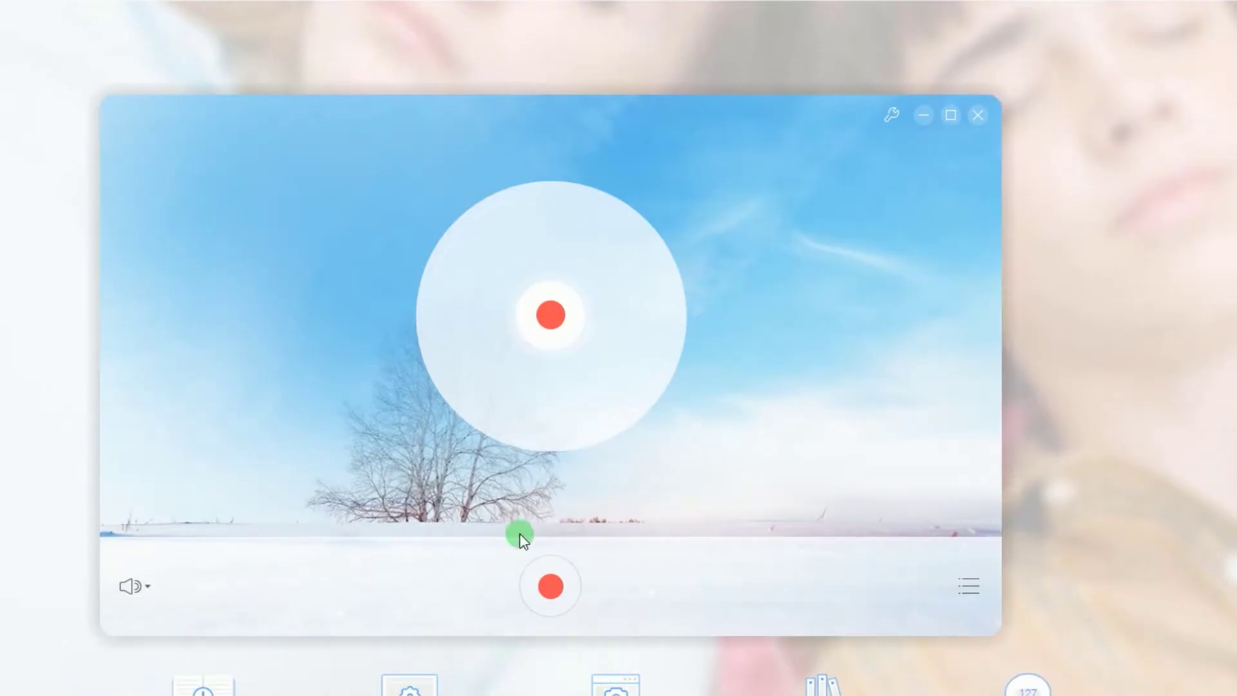
{"action": "left_click", "coordinate": [150, 592]}
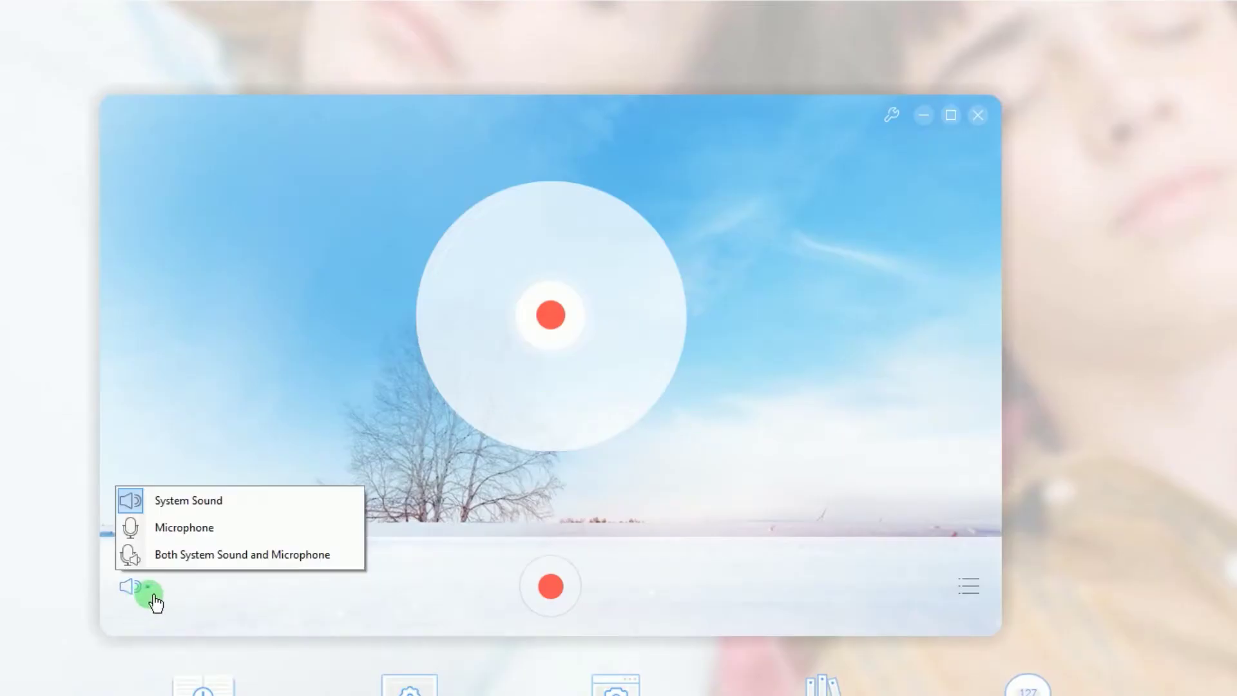
{"action": "left_click", "coordinate": [210, 414]}
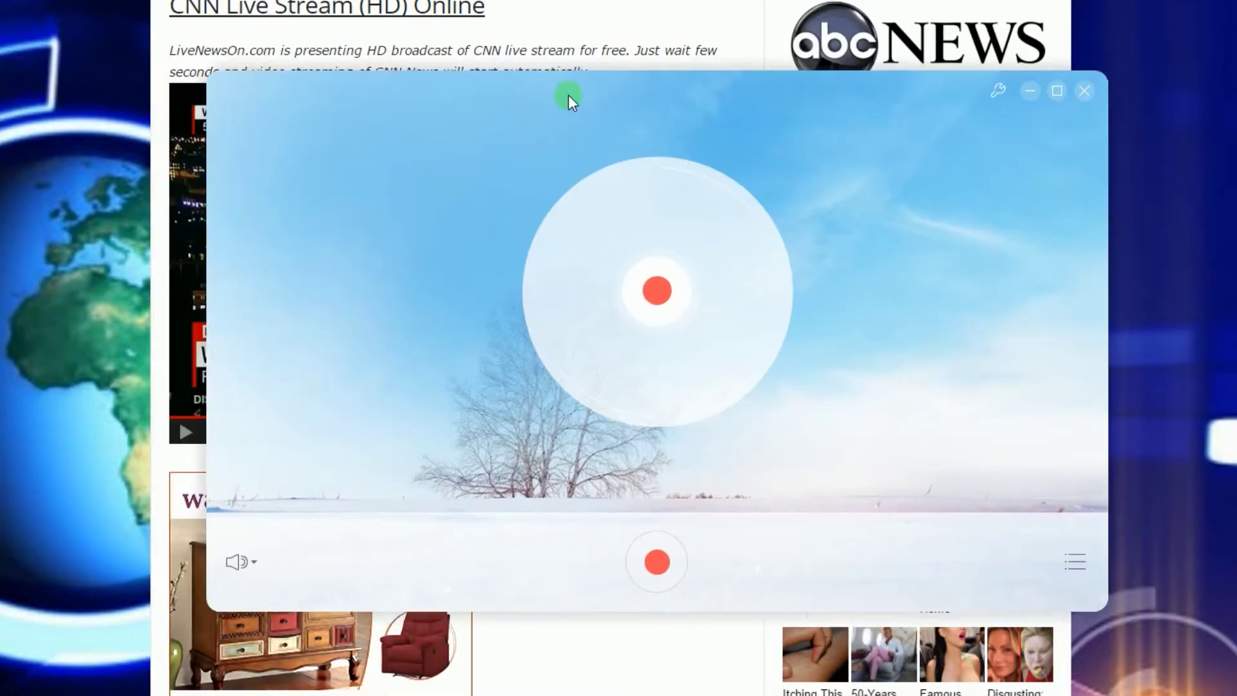
Step: Place the recorder beside the CNN stream, then record about 12 seconds of its audio
{"action": "left_click_drag", "start_coordinate": [569, 96], "coordinate": [733, 60]}
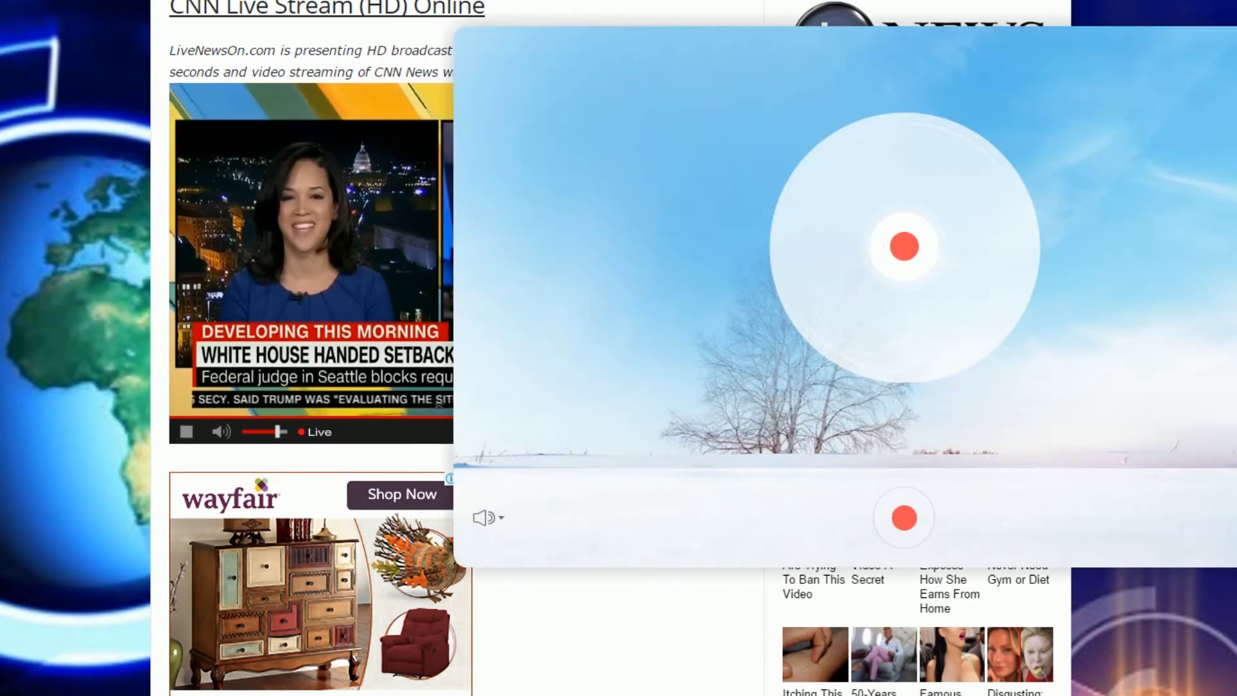
{"action": "left_click", "coordinate": [903, 249]}
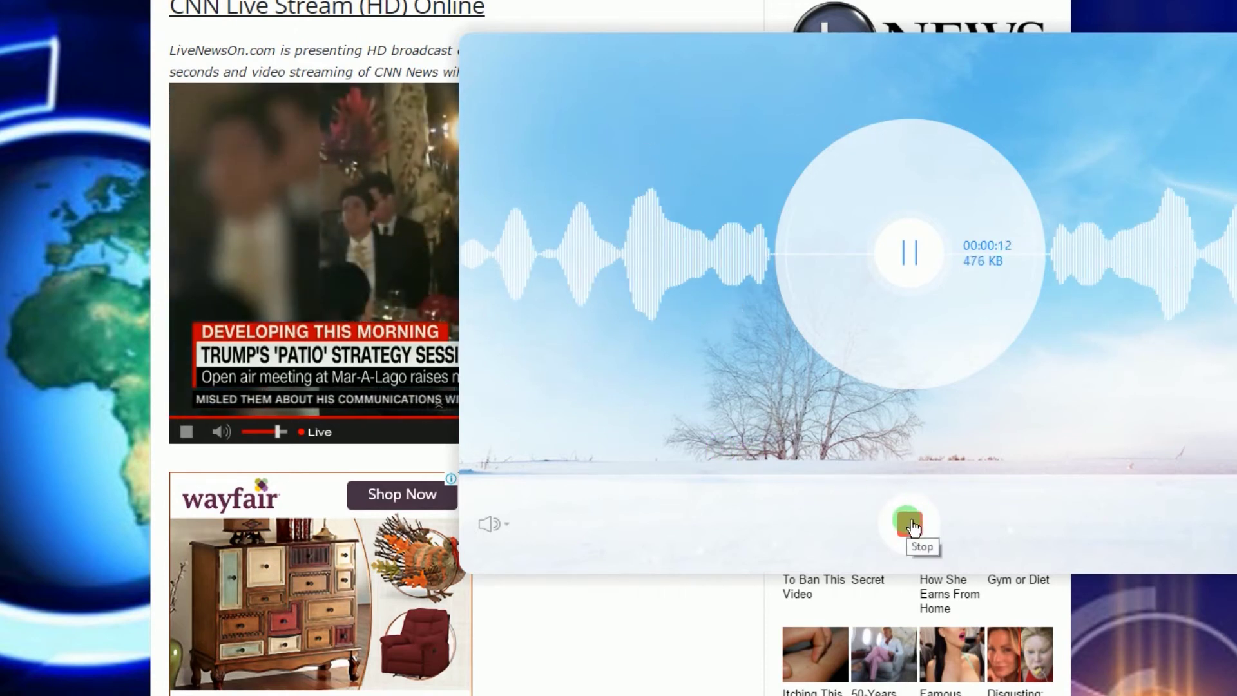
{"action": "left_click", "coordinate": [914, 527]}
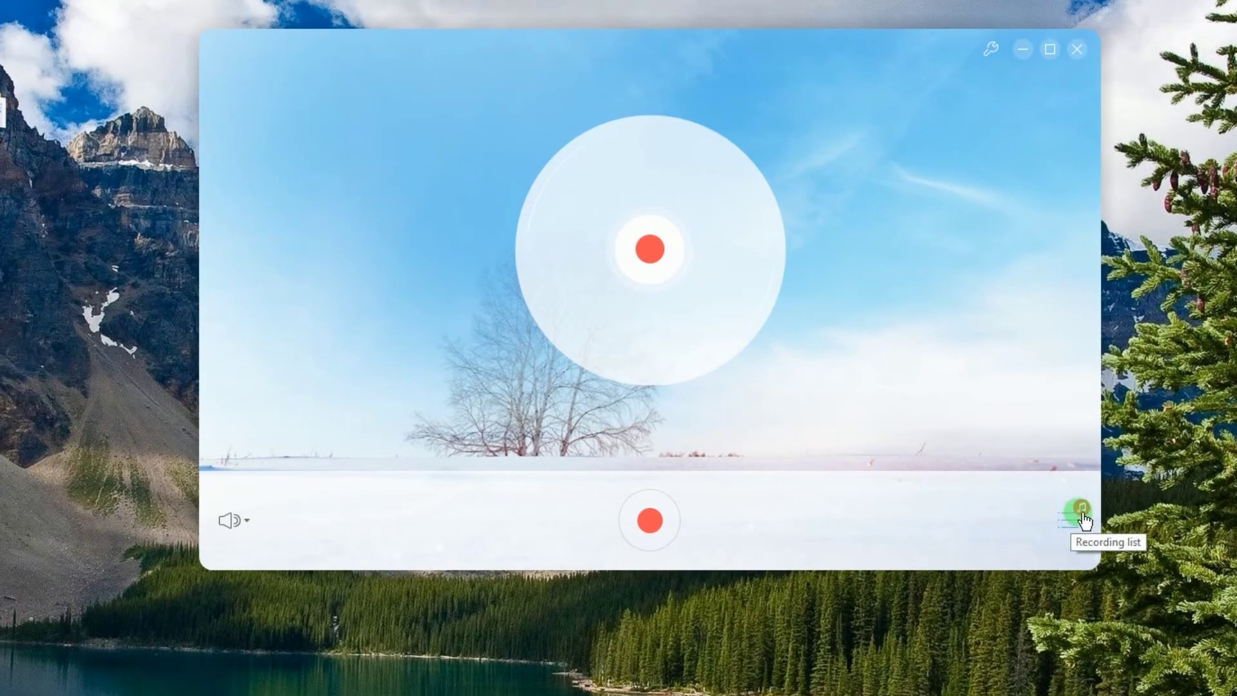
Step: Play Track2 (00:00:13, 498.98 KB) from the recordings list
{"action": "left_click", "coordinate": [1081, 512]}
{"action": "mouse_move", "coordinate": [380, 136]}
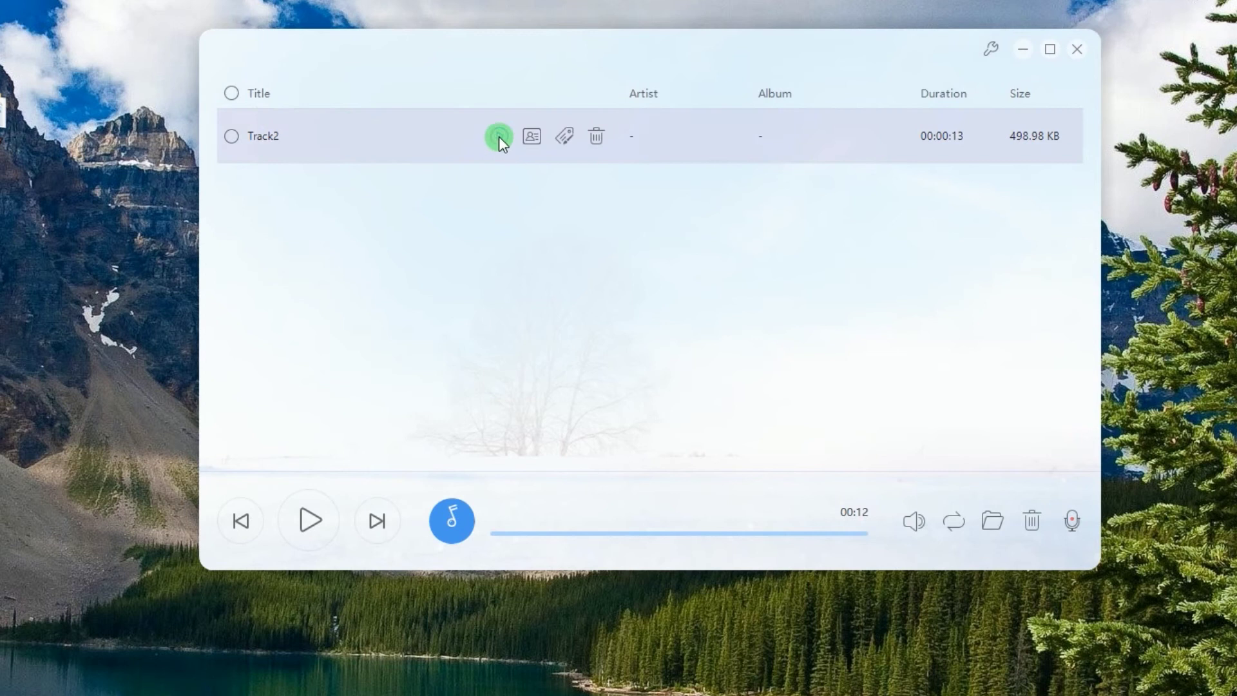
{"action": "left_click", "coordinate": [498, 140]}
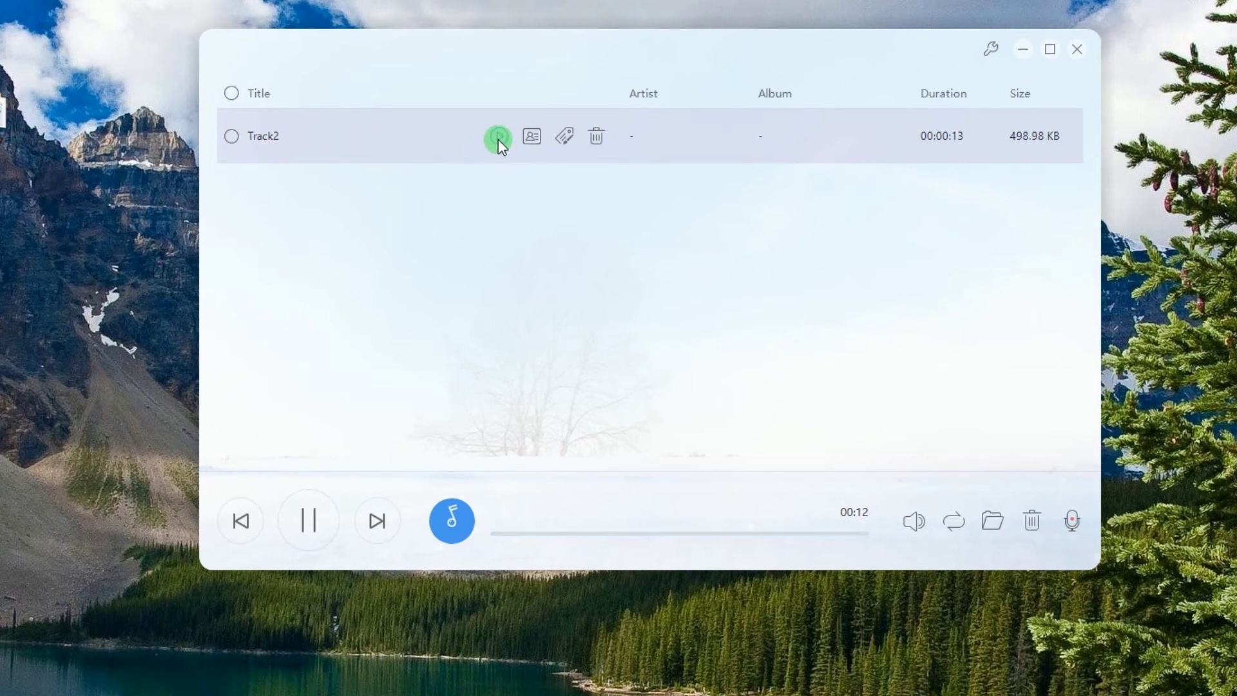